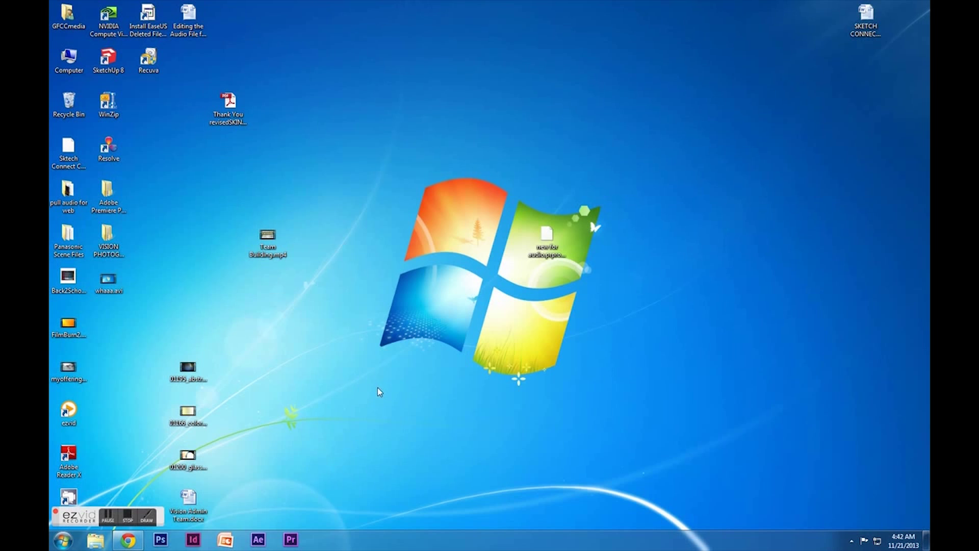
Launch Adobe Premiere Pro CS6 from the taskbar to reach its recent-projects welcome screen
left_click(147, 517)
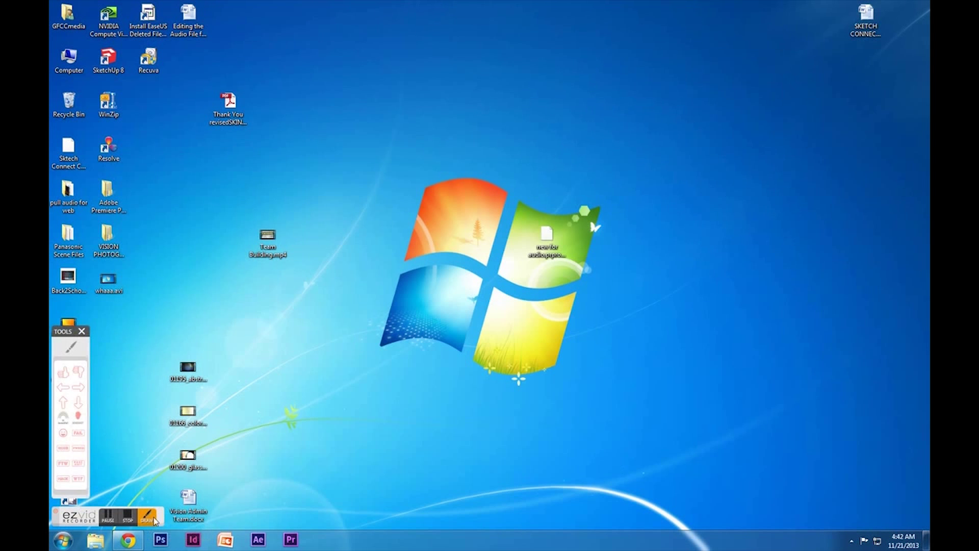
left_click(73, 351)
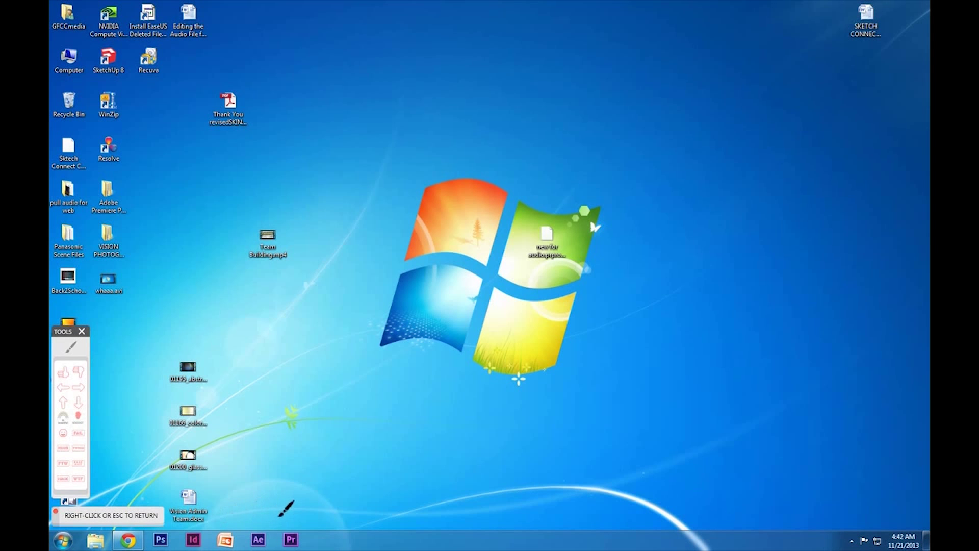
mouse_move(283, 517)
left_mouse_down()
mouse_move(301, 519)
mouse_move(286, 521)
left_mouse_up()
right_click(198, 453)
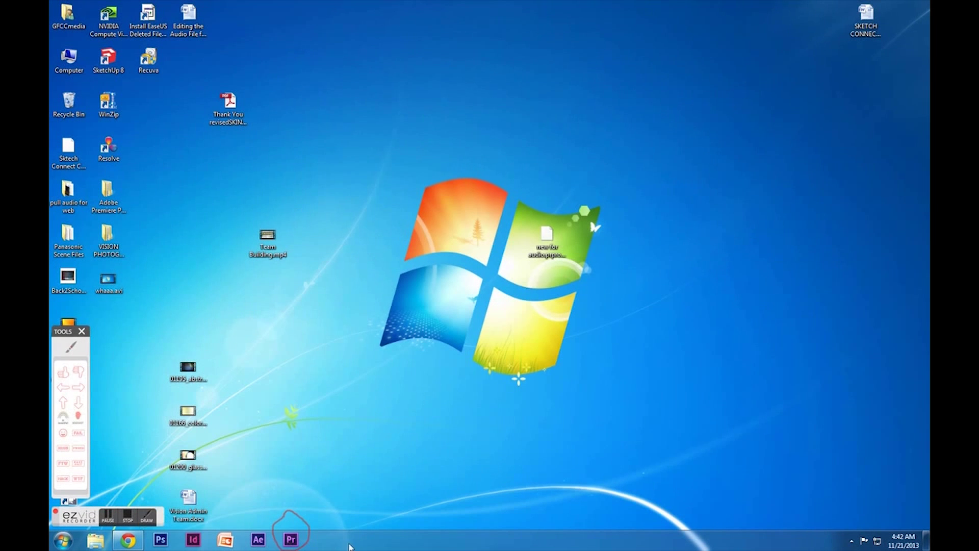
left_click(292, 540)
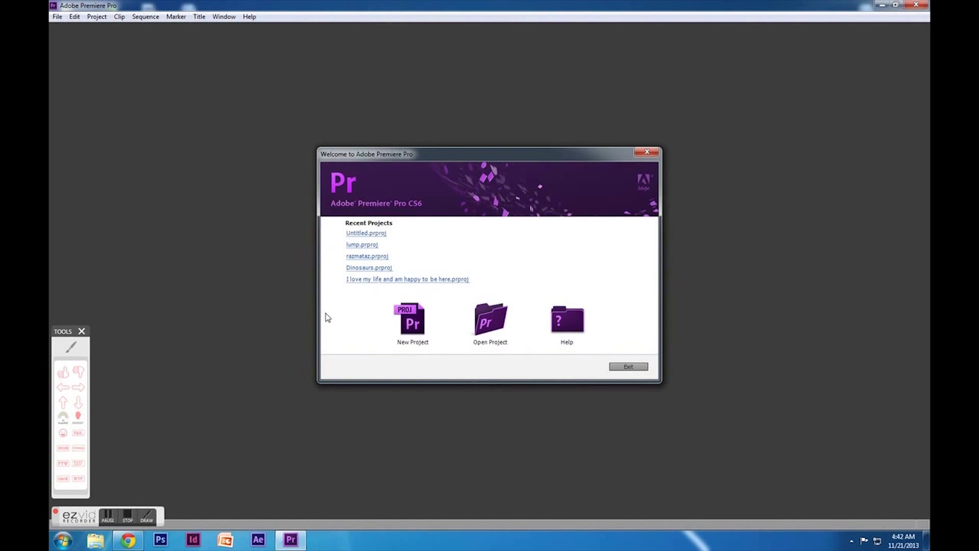
Start a new project stored in D:\Footage\bubbles
left_click(426, 335)
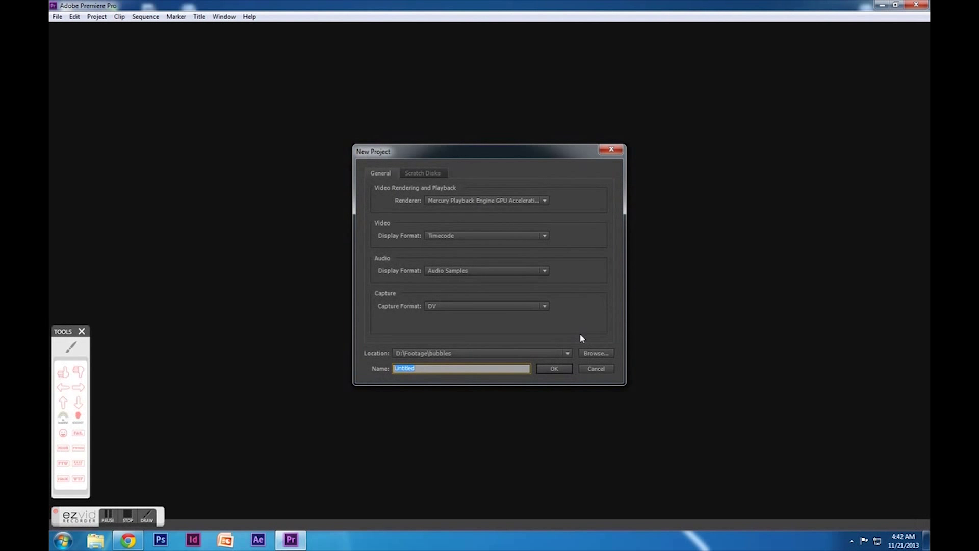
left_click(595, 354)
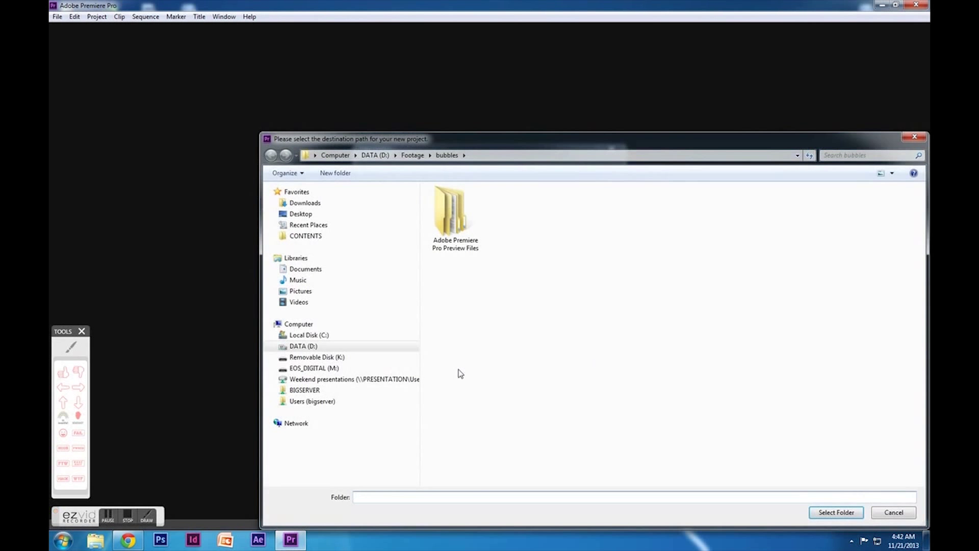
left_click(304, 348)
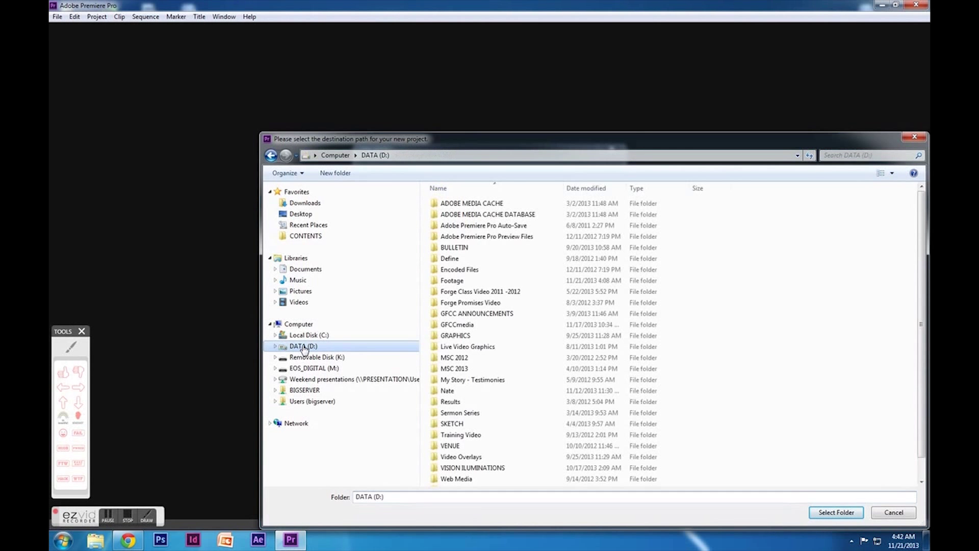
double_click(453, 281)
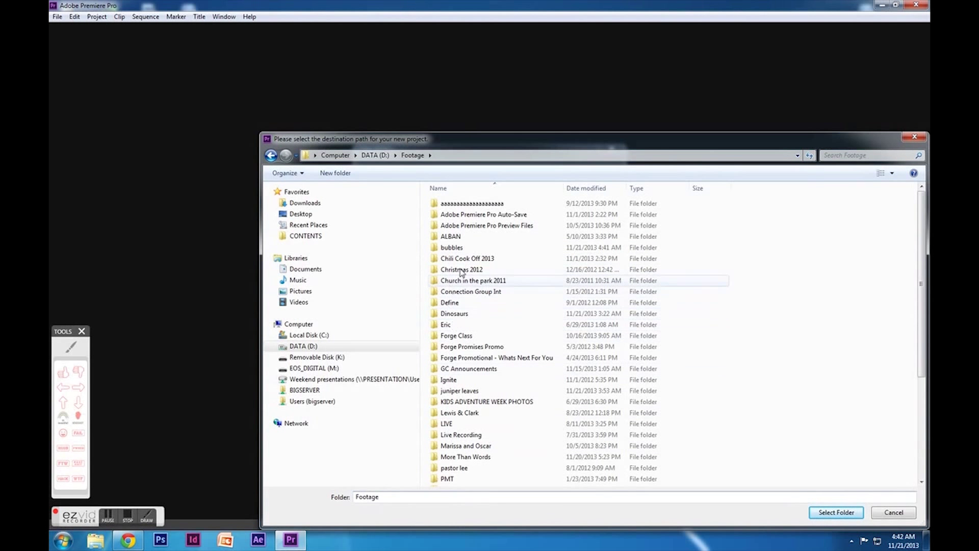
double_click(451, 248)
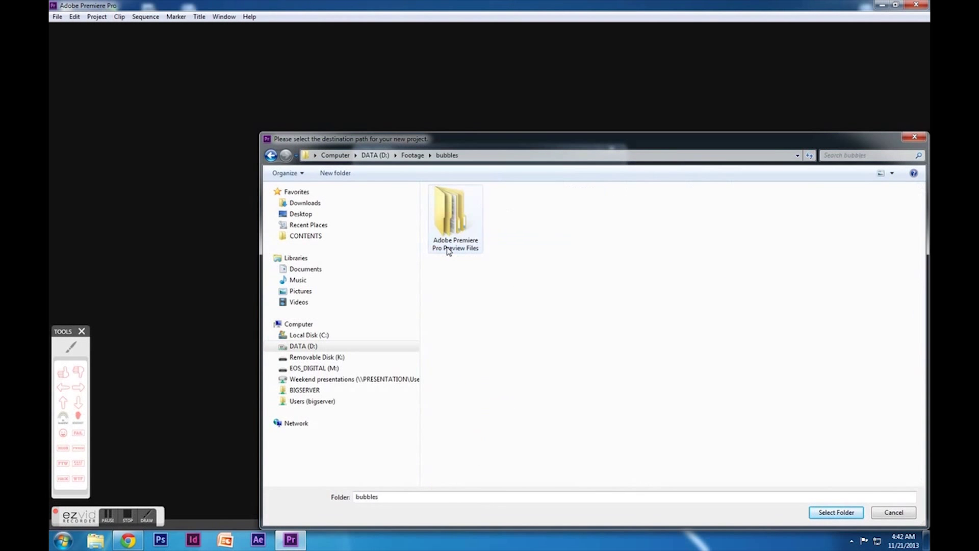
left_click(831, 513)
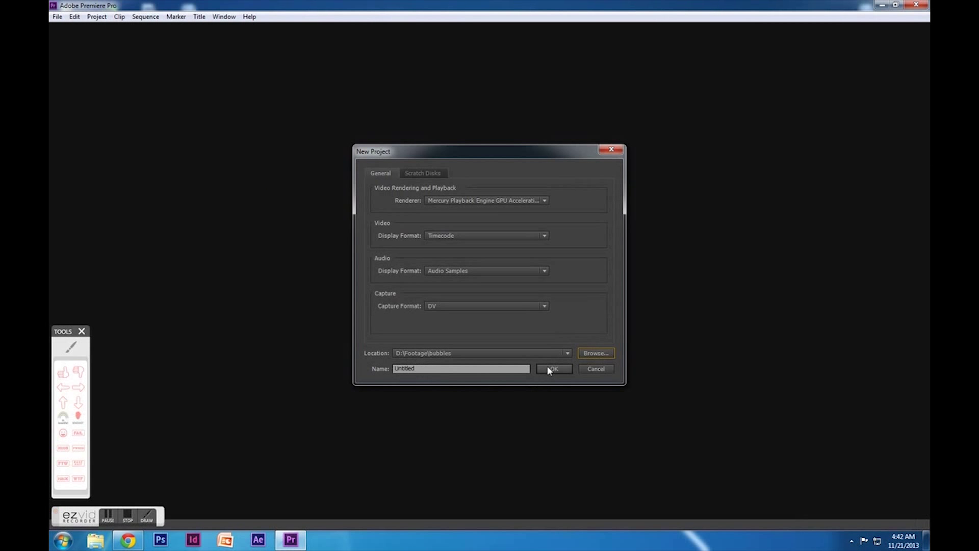
Name the project 1 and create Sequence 01 with the DSLR 1080p30 preset
double_click(405, 368)
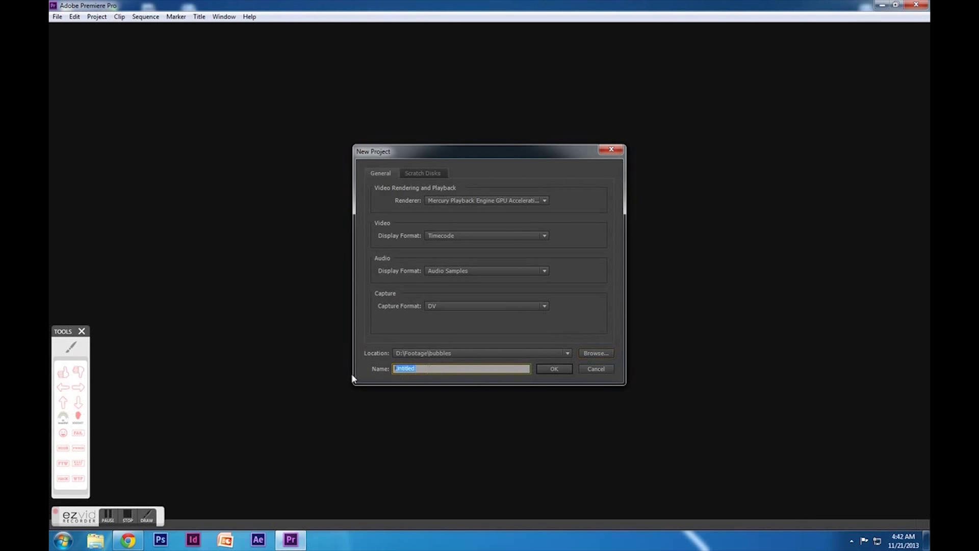
type("1")
left_click(565, 373)
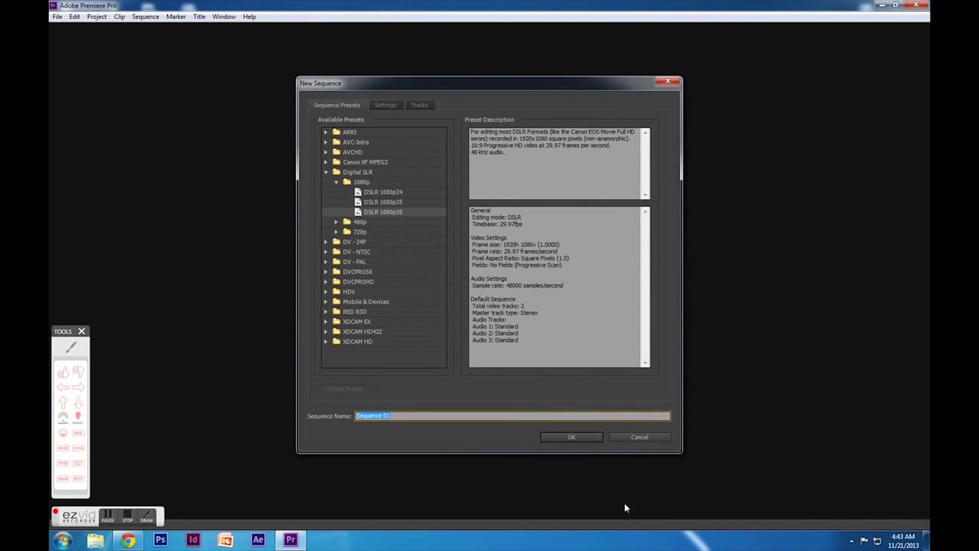
left_click(575, 438)
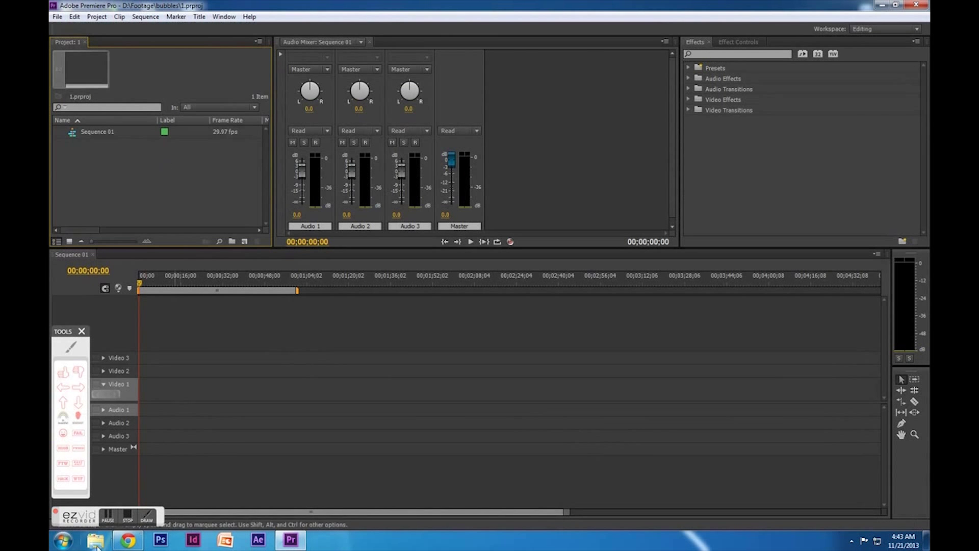
Browse Explorer to D:\Footage\bubbles and select intro.wmv
left_click(95, 540)
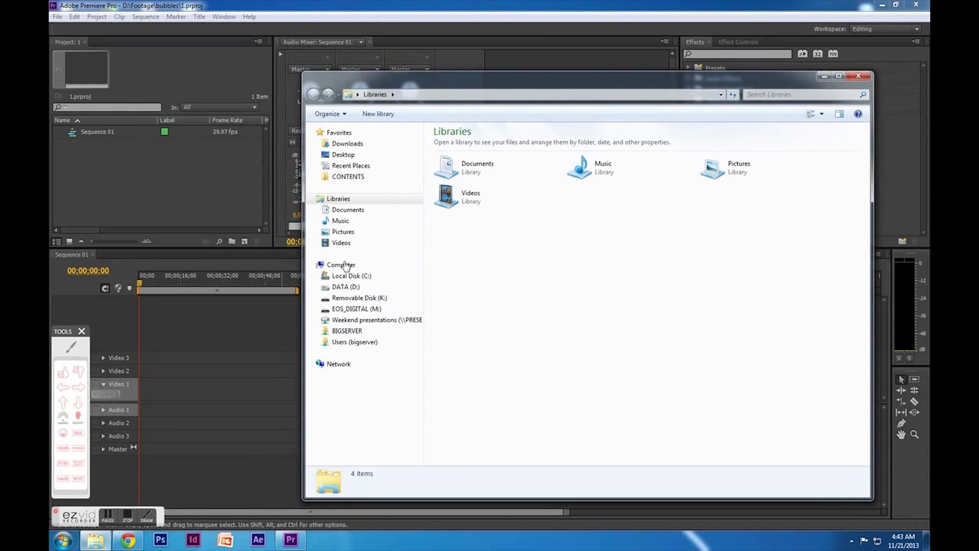
left_click(356, 288)
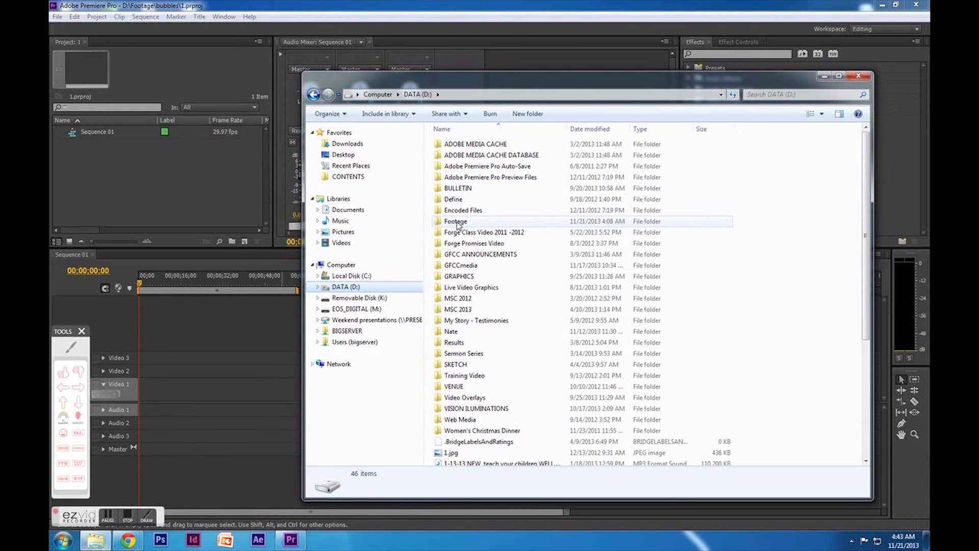
double_click(456, 223)
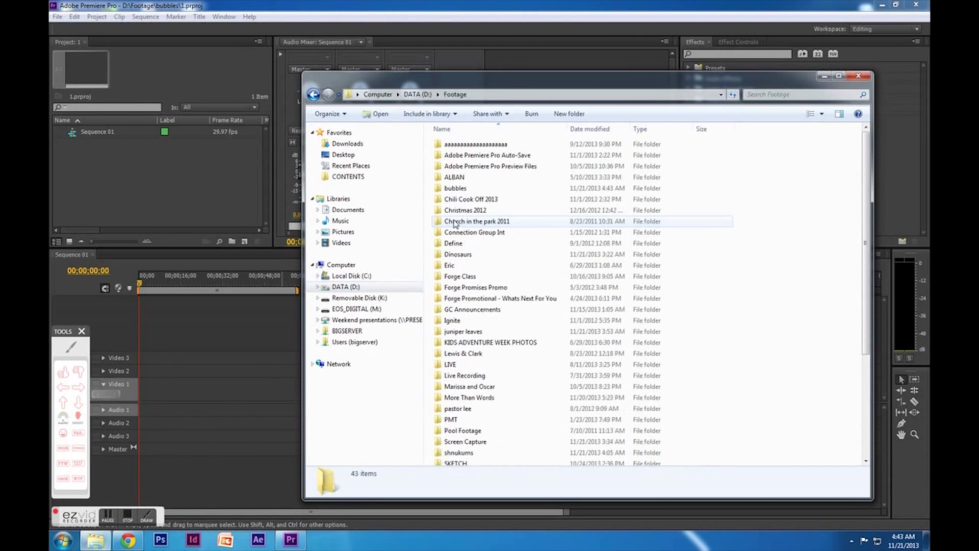
double_click(455, 188)
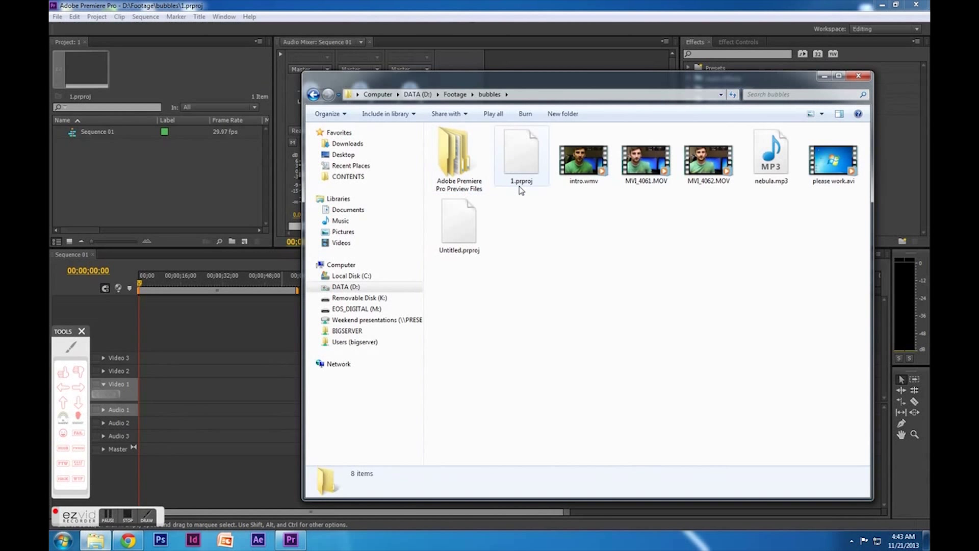
left_click(580, 156)
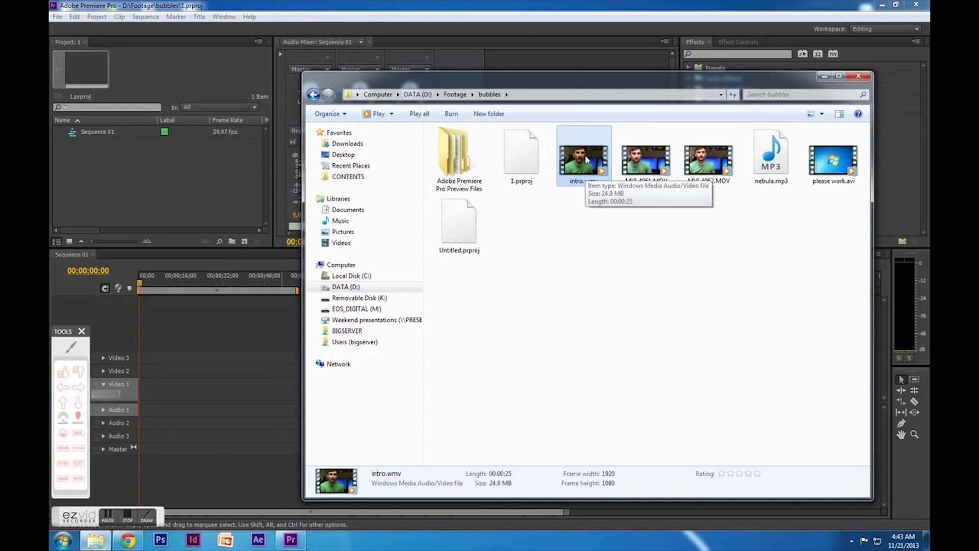
Import intro.wmv onto the timeline and fit the work area to its 00;00;25;03 length
left_click_drag(586, 168, 156, 191)
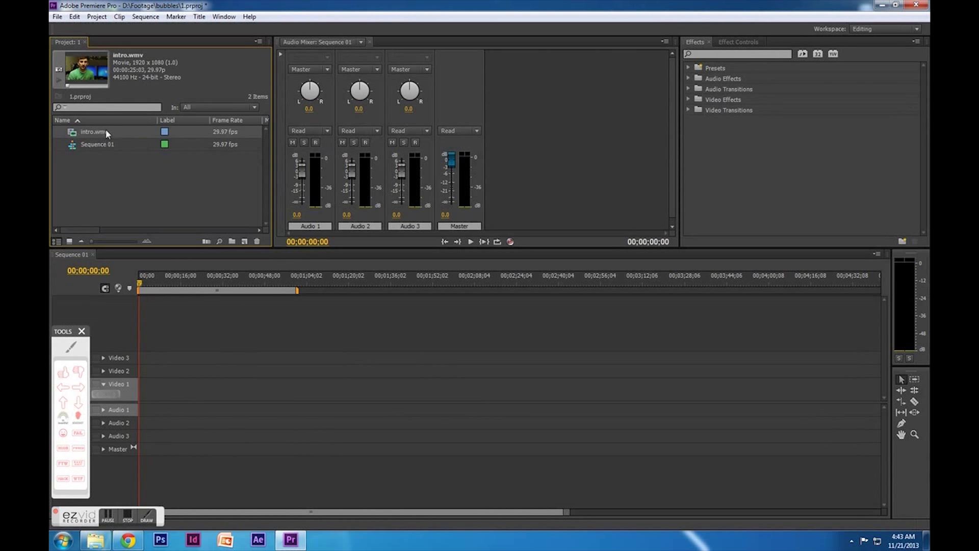
left_click_drag(78, 136, 144, 403)
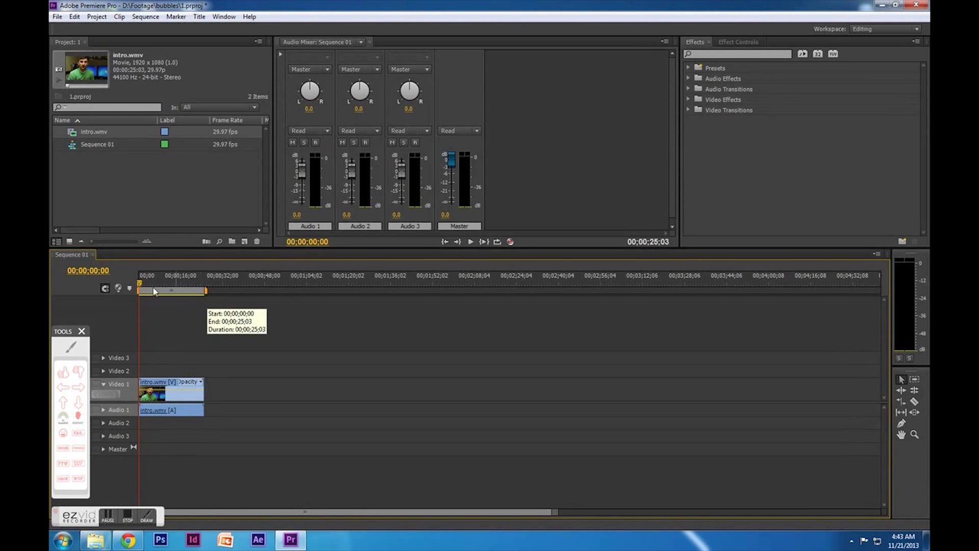
left_click_drag(205, 291, 276, 291)
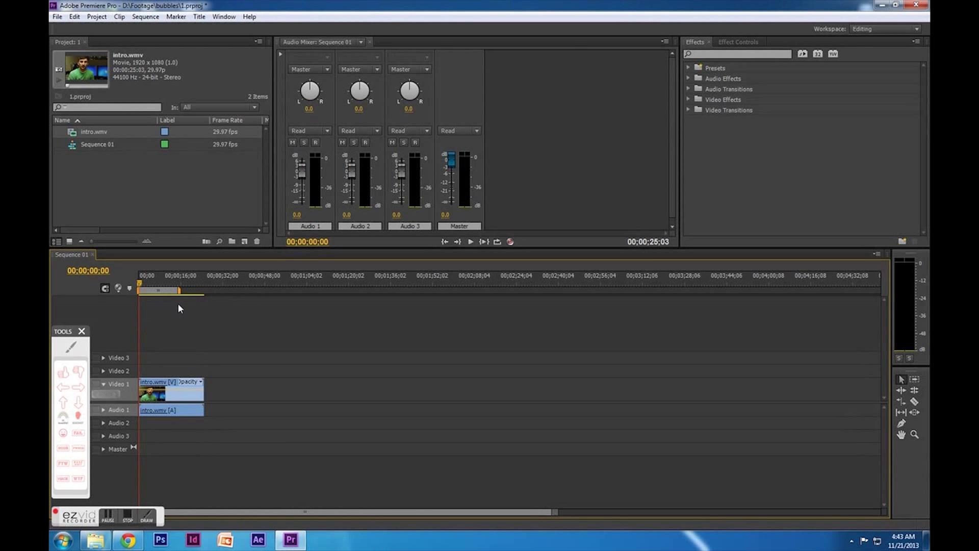
left_click_drag(221, 302, 182, 371)
left_click_drag(221, 303, 178, 436)
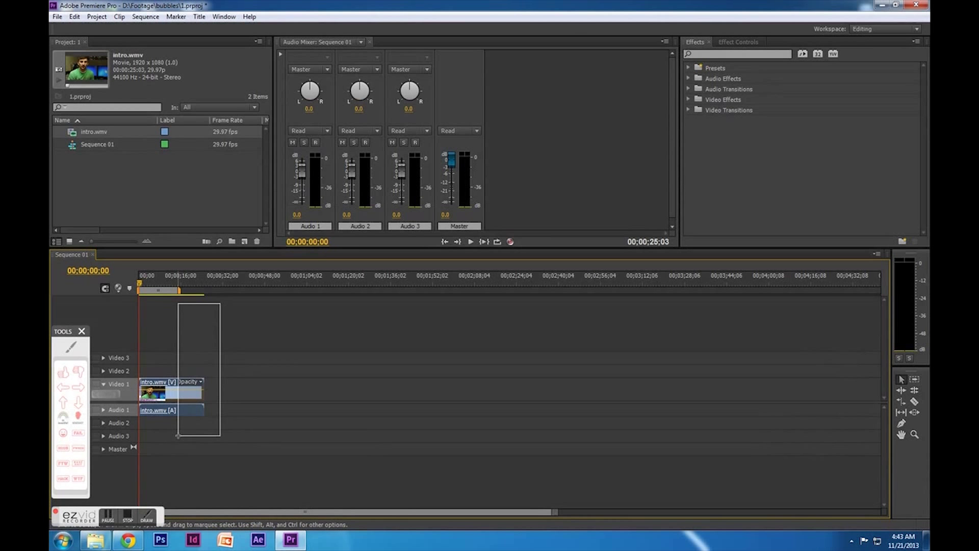
left_click_drag(178, 436, 178, 436)
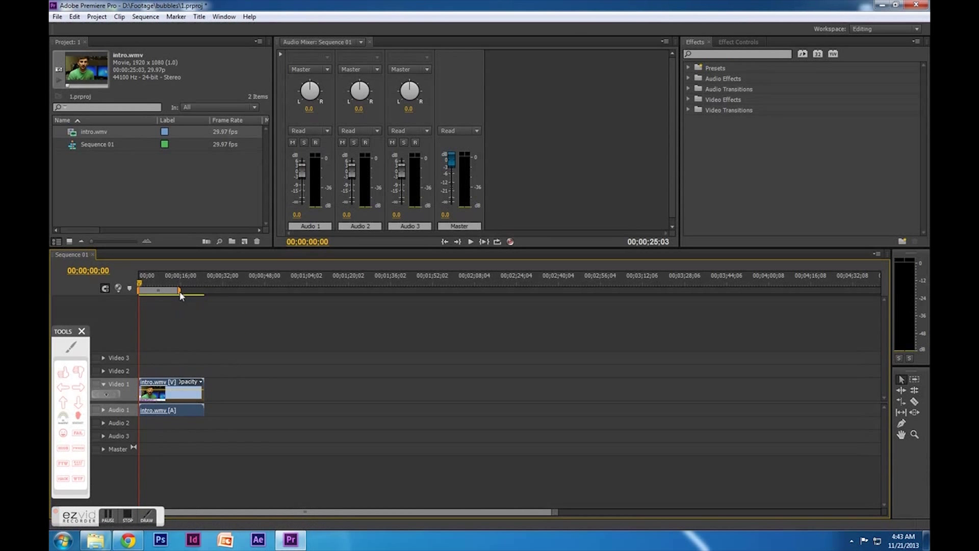
left_click_drag(198, 295, 205, 292)
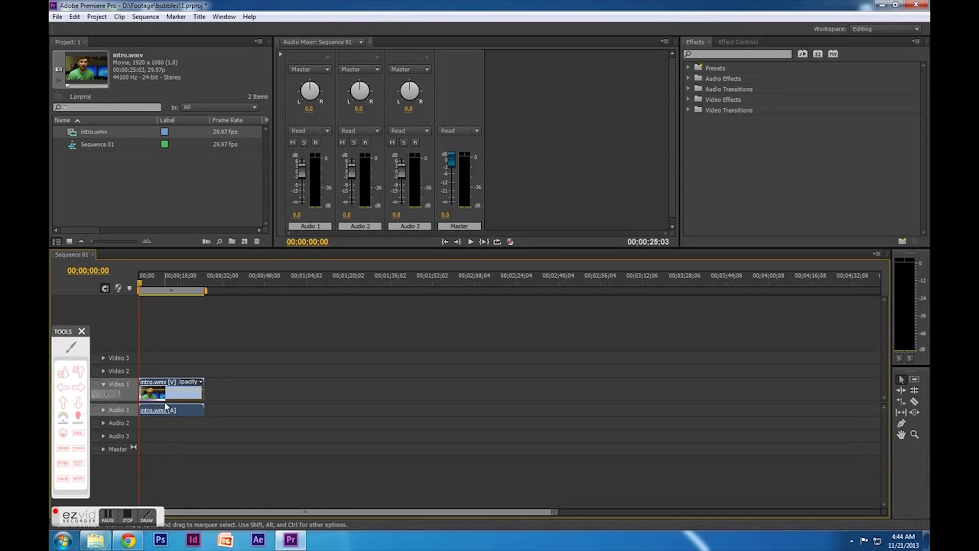
Set up a media export with MP3 format and the MP3 256kbps High Quality preset
left_click(57, 18)
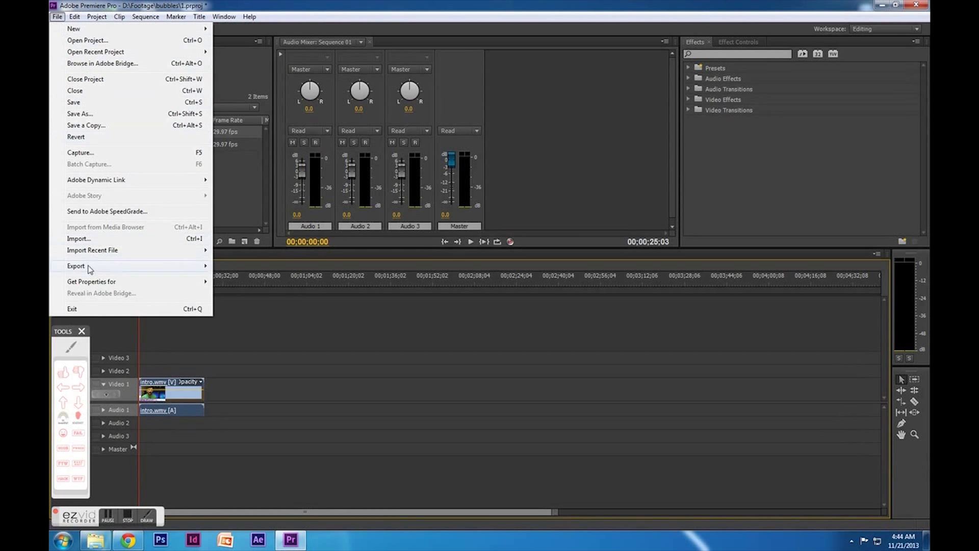
mouse_move(90, 269)
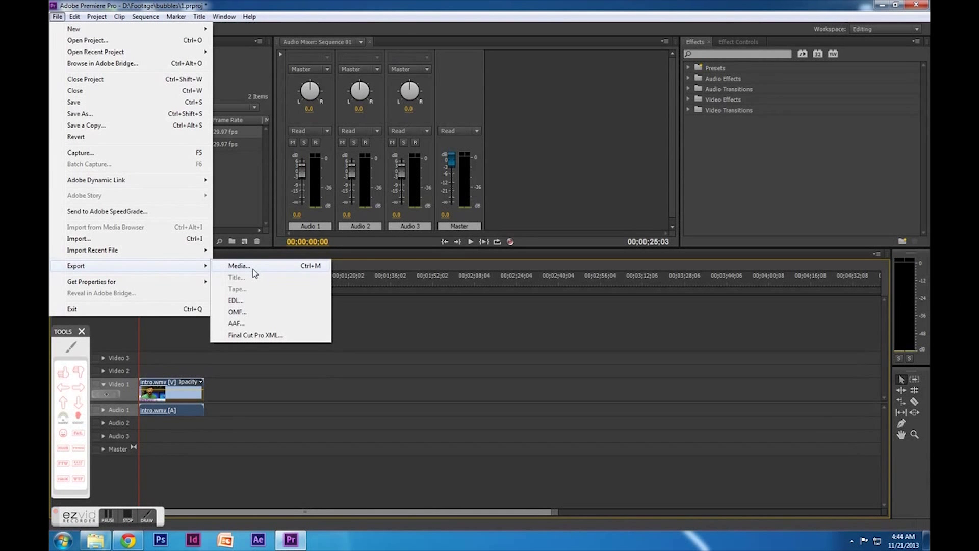
left_click(240, 266)
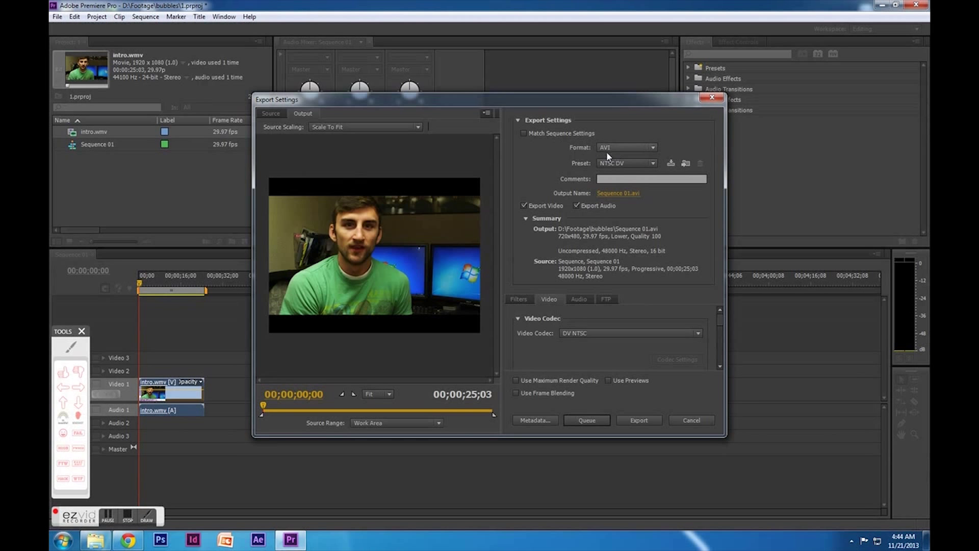
left_click(627, 147)
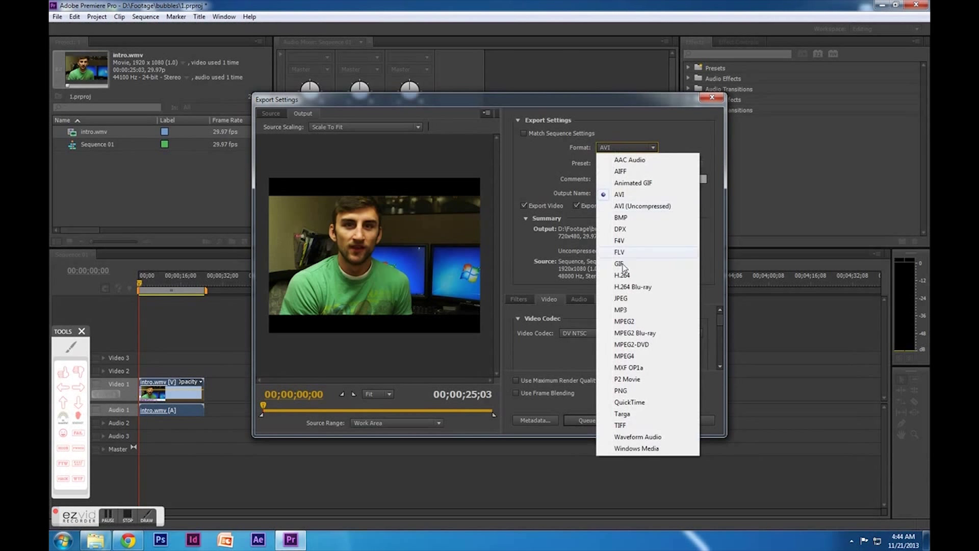
left_click(621, 310)
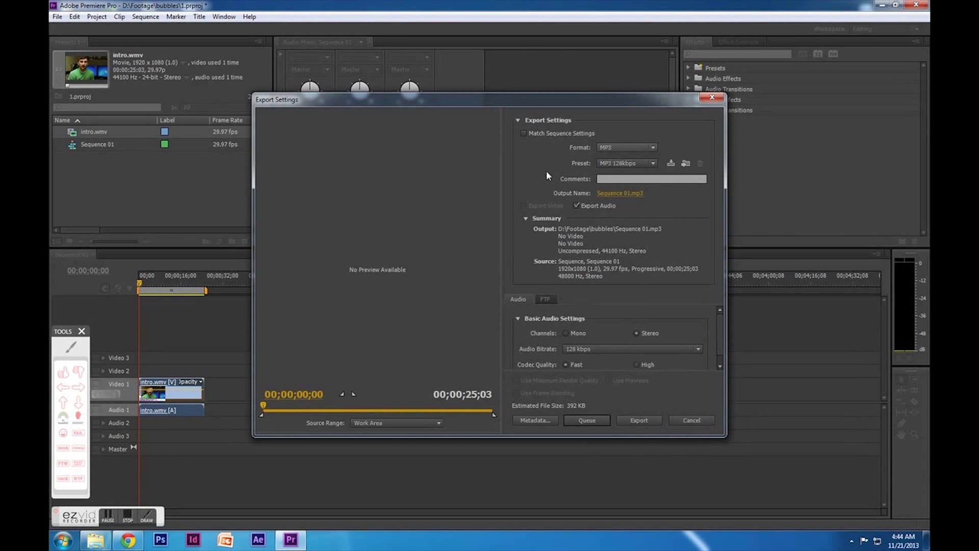
left_click(653, 163)
left_click(650, 214)
left_click(620, 194)
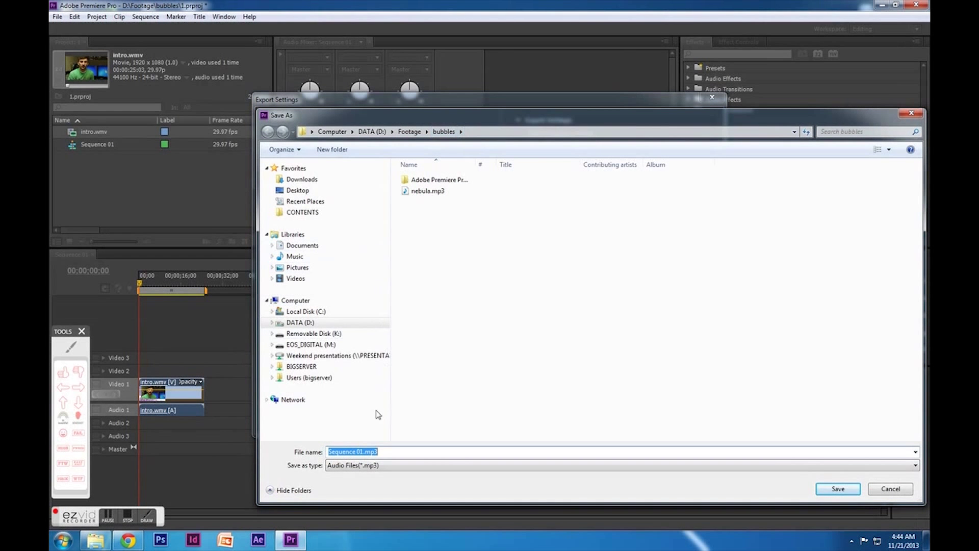
Save the output as squat.mp3 in bubbles and add it to the Media Encoder queue
type("squat")
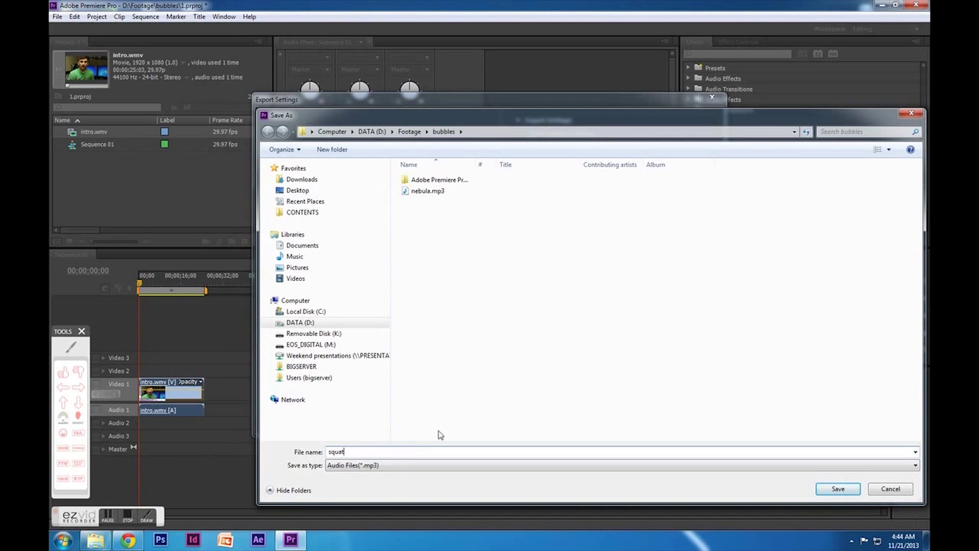
left_click(839, 489)
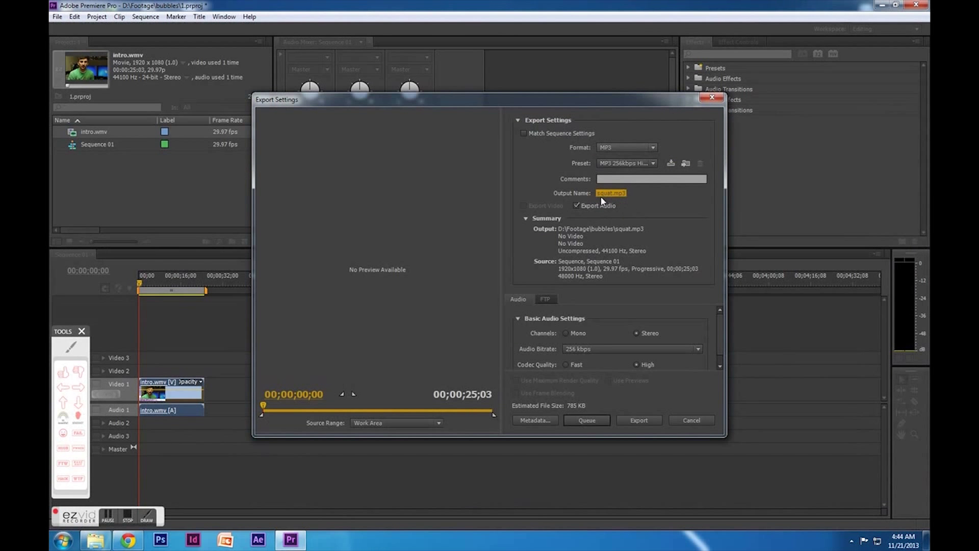
left_click(596, 423)
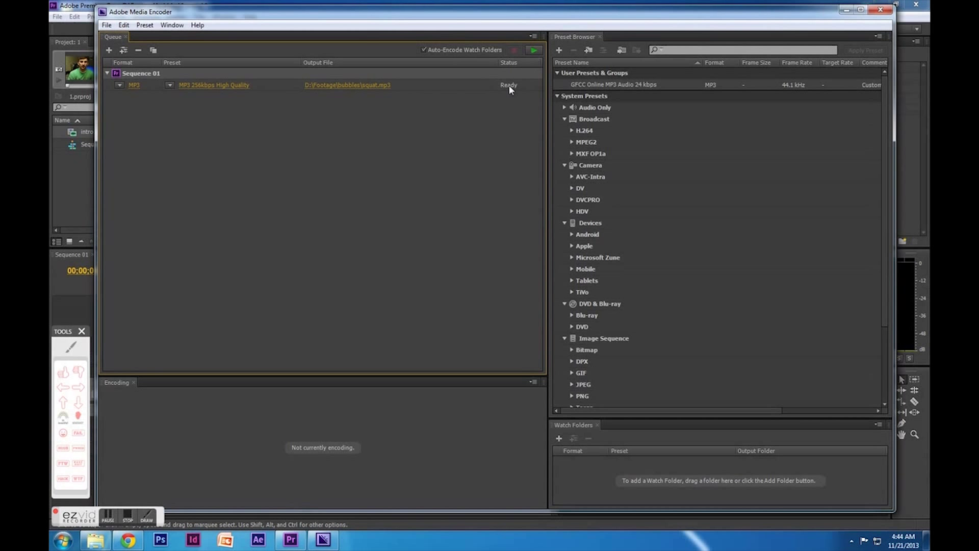
Encode the queued squat.mp3 in Media Encoder, then bring up the bubbles folder window
left_click(533, 50)
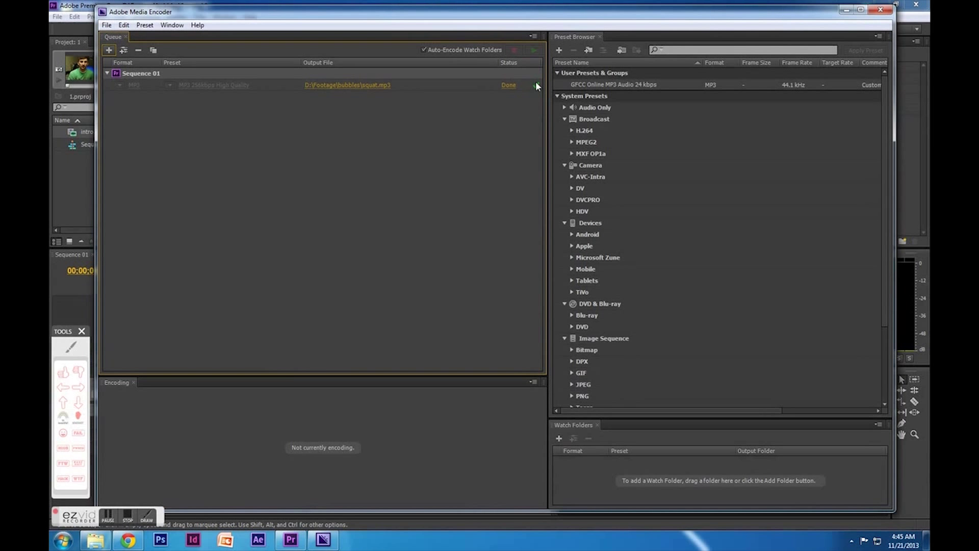
left_click(99, 539)
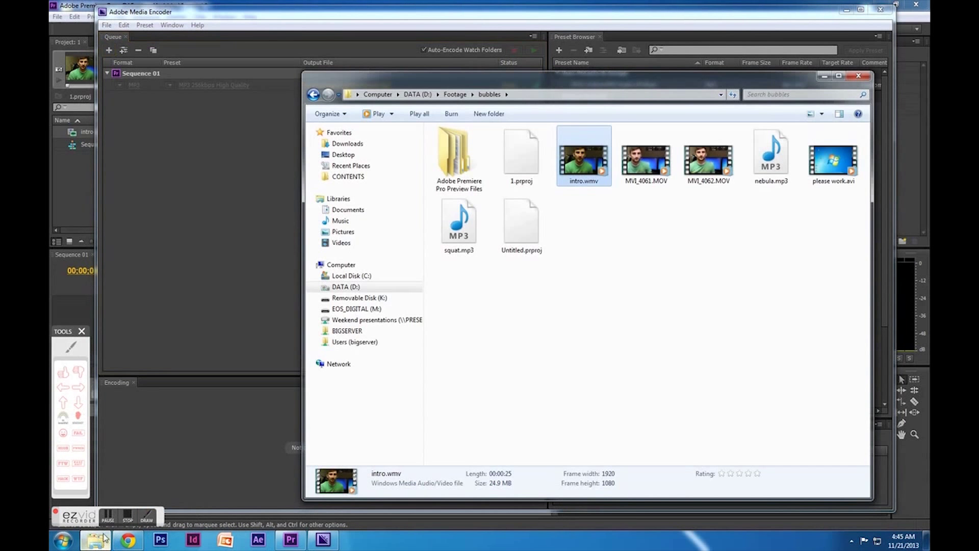
Play squat.mp3 in Windows Media Player, then close the player and the bubbles folder
double_click(473, 229)
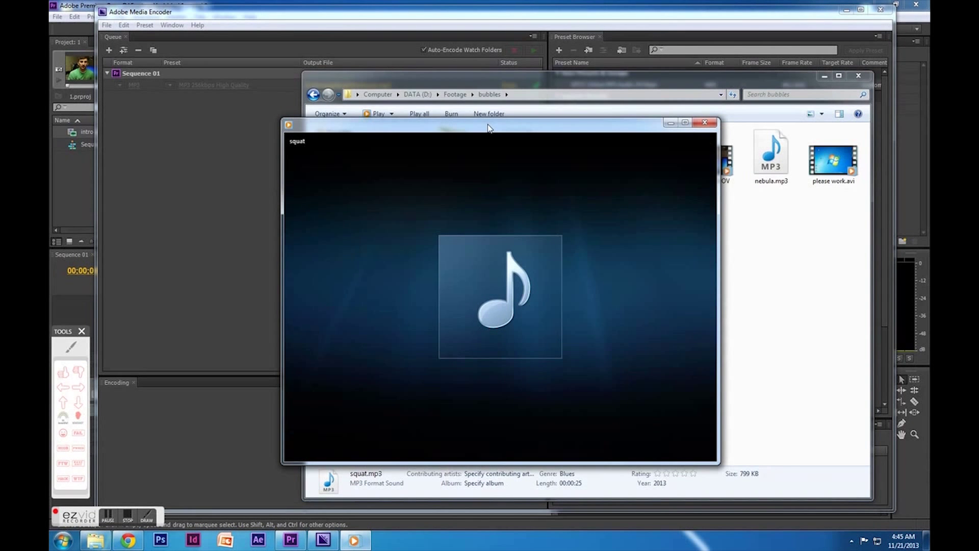
left_click_drag(488, 127, 508, 57)
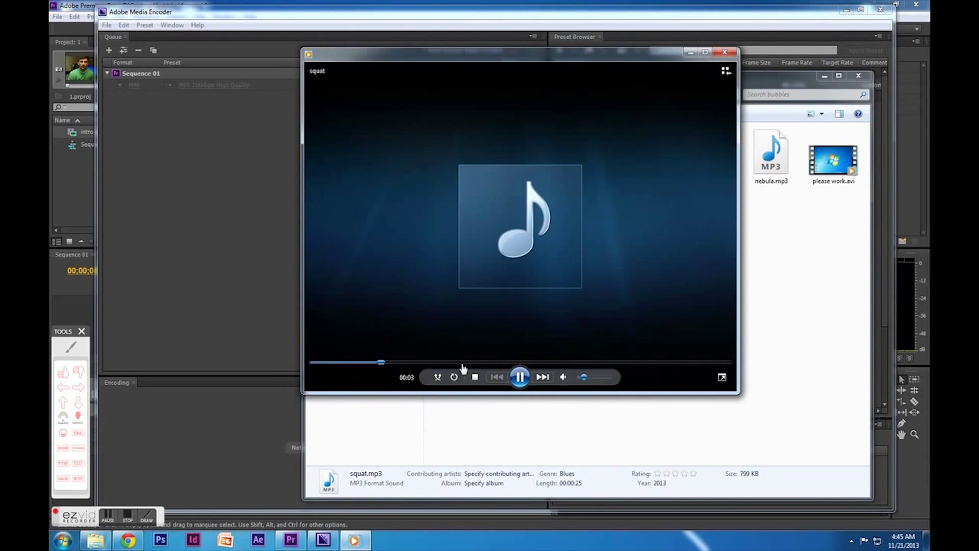
left_click(725, 52)
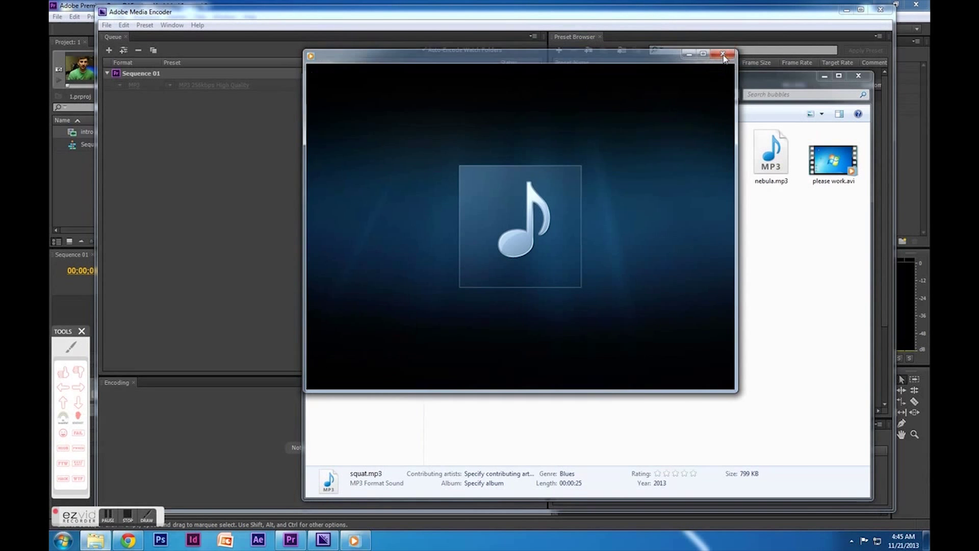
left_click(857, 75)
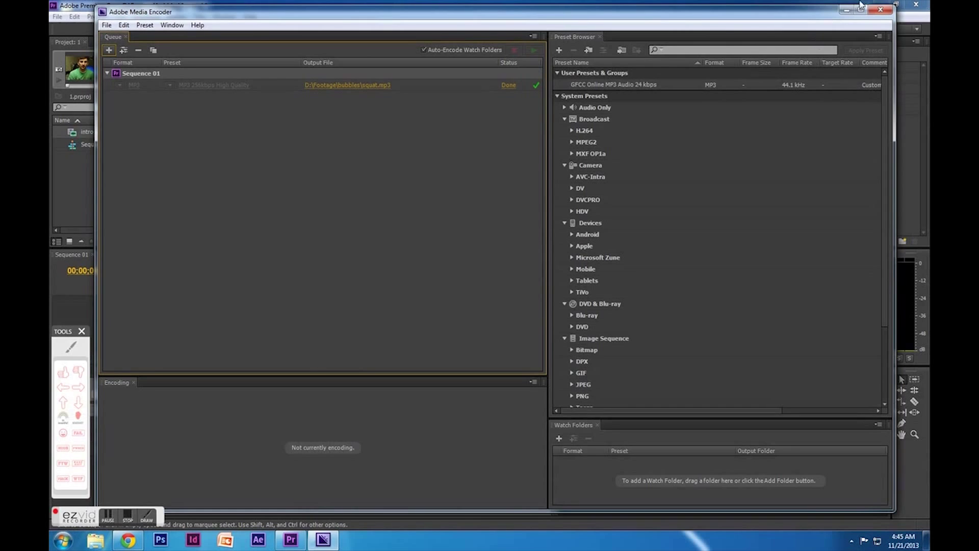